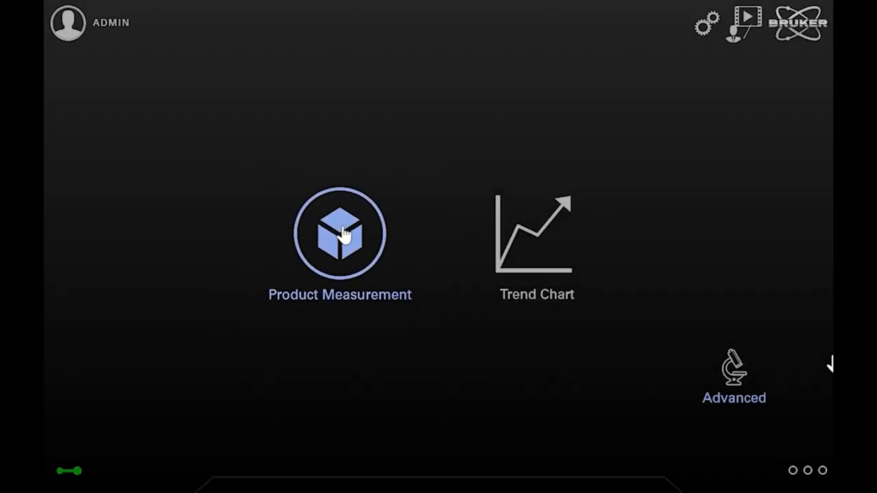
- Start a new product under Product Measurement and create a new product group named "Polymer QC" for it
left_click(344, 233)
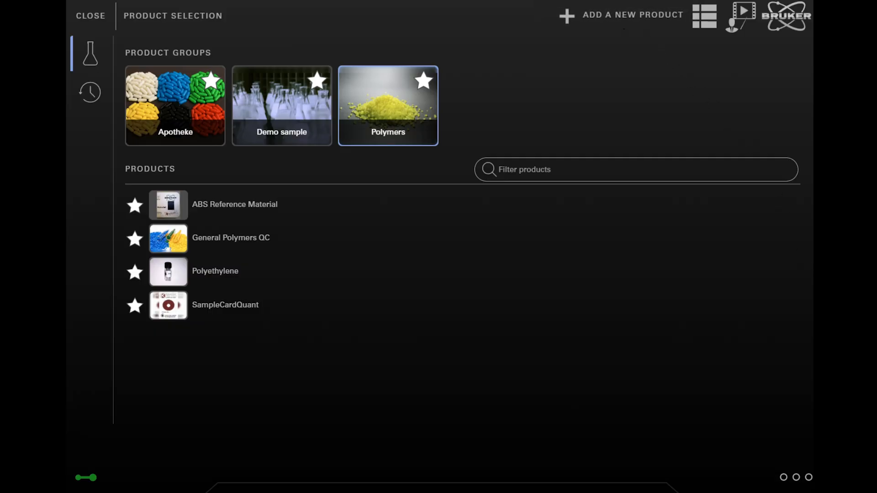
left_click(624, 25)
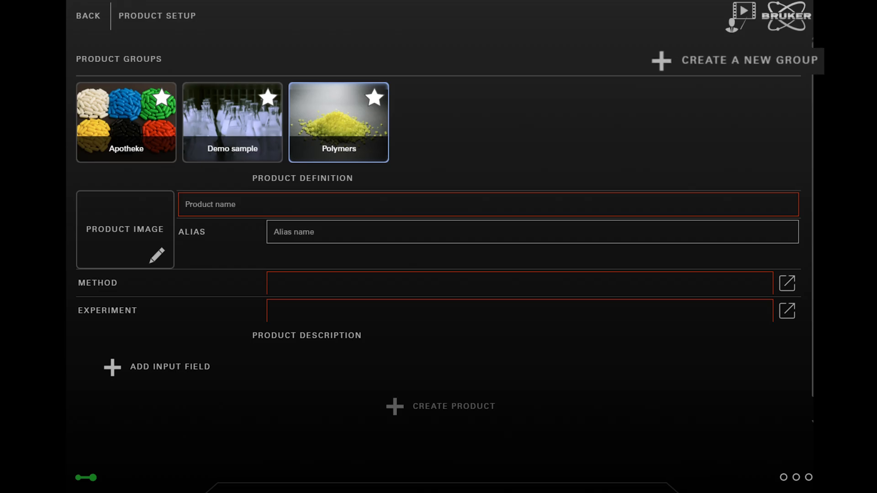
left_click(721, 71)
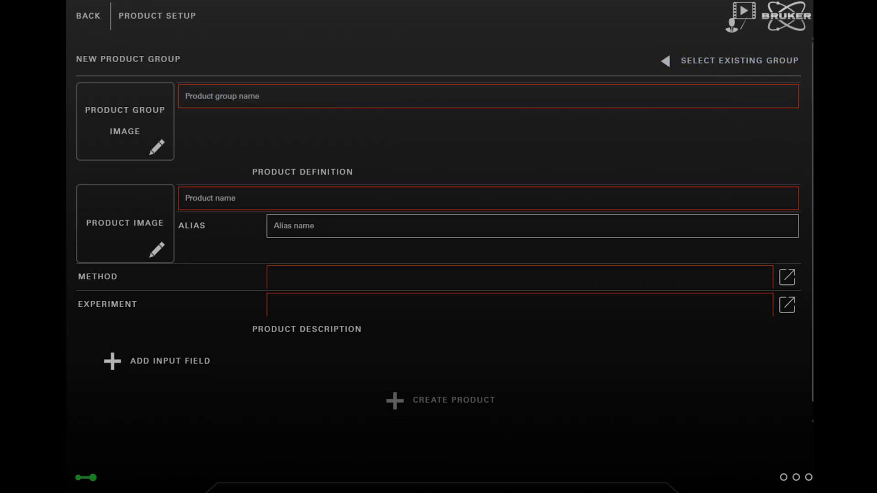
left_click(291, 98)
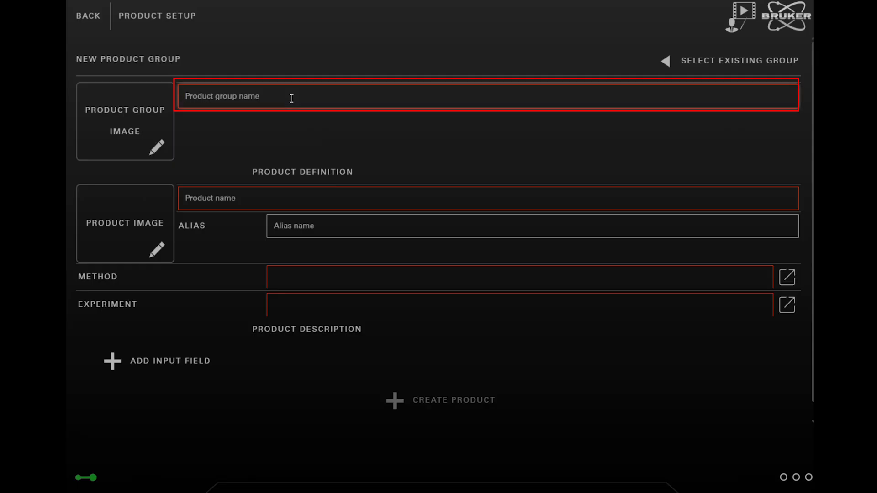
type("Polymer QC")
left_click(727, 136)
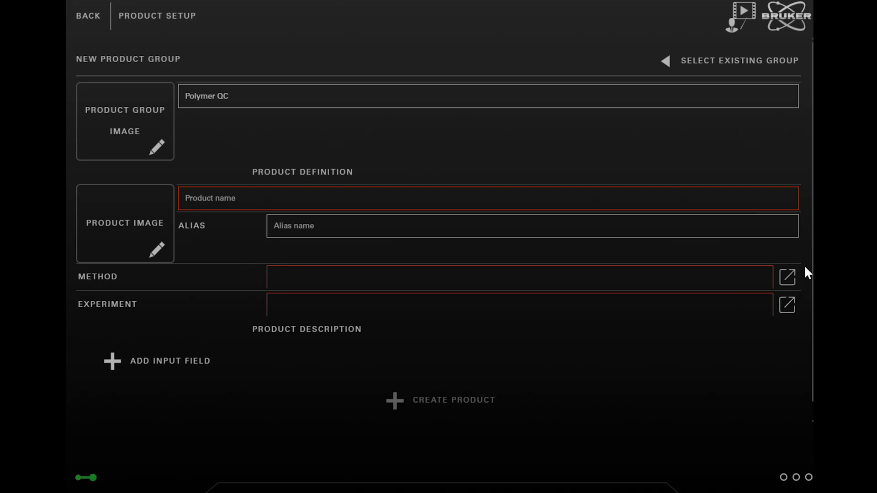
- Assign the method Quick Compare Polymers.qc to the new product
left_click(786, 277)
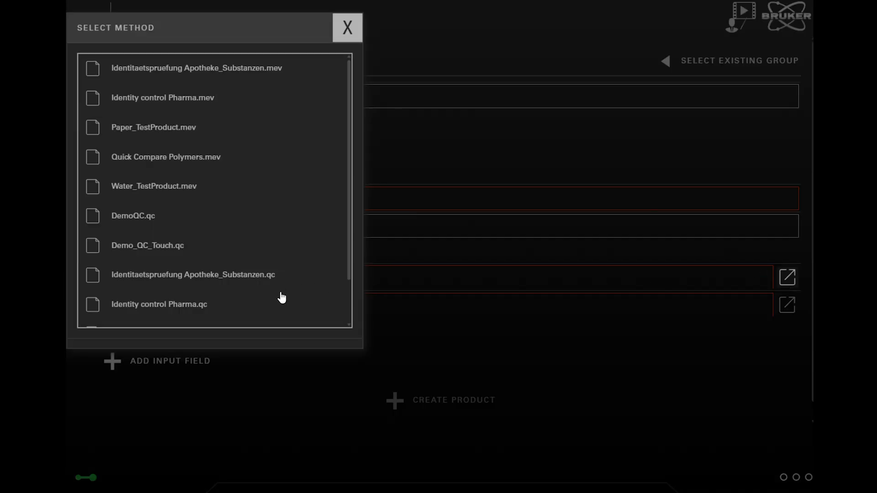
scroll(282, 298, "down", 1)
left_click(177, 315)
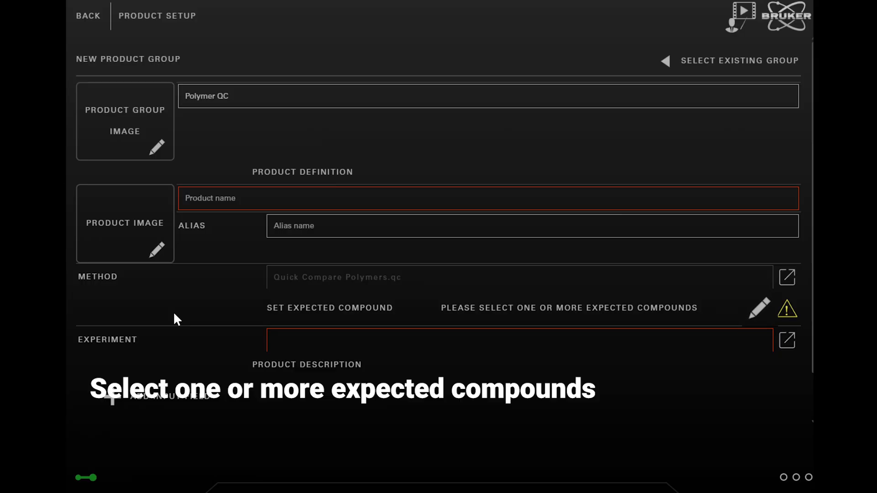
- Set all available compounds of the method as expected compounds
left_click(758, 309)
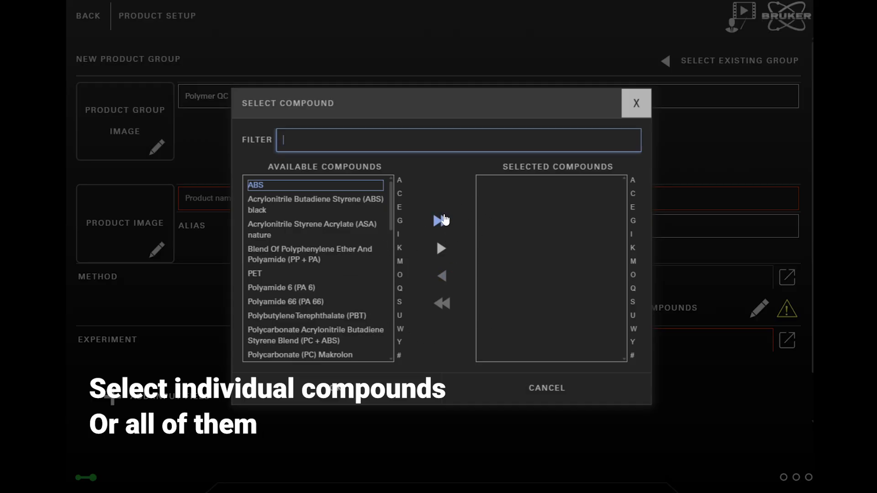
left_click(442, 221)
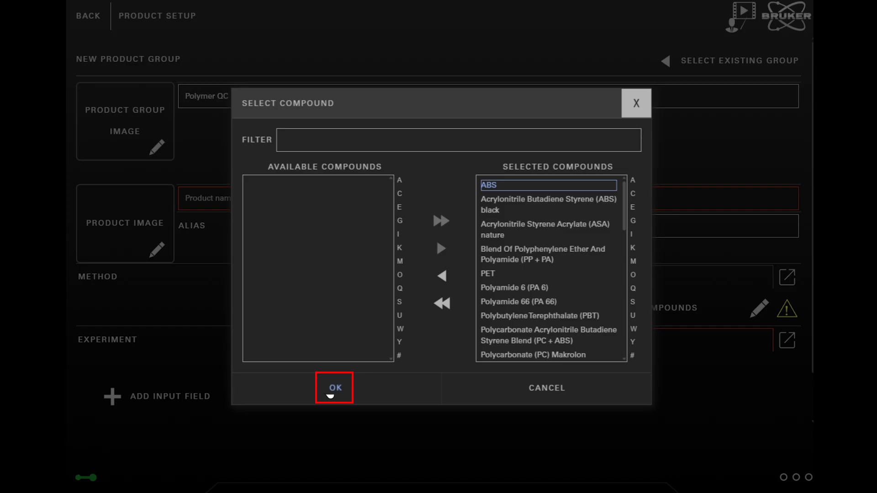
left_click(332, 389)
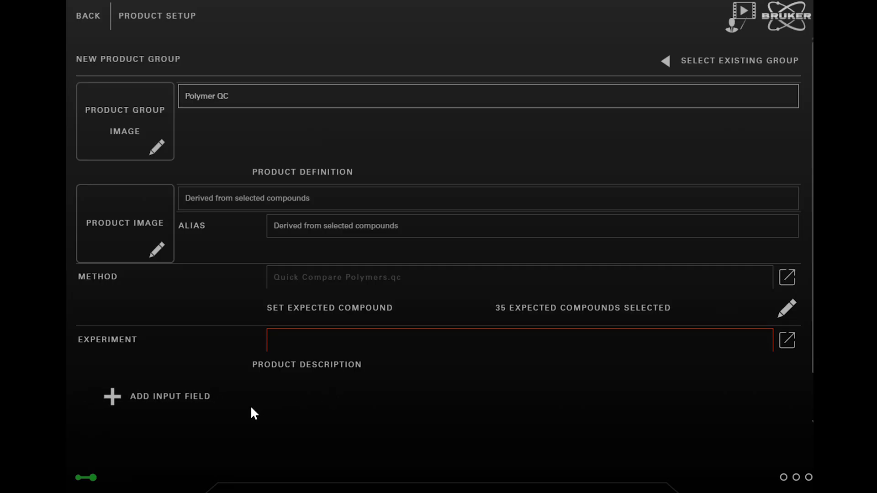
- Add a product description input field named "Additional Info" and make filling it in optional
left_click(188, 397)
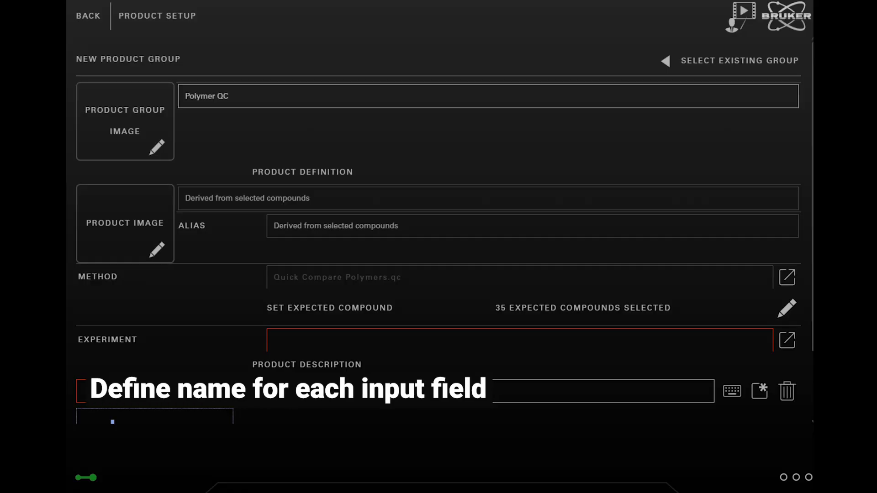
left_click(198, 392)
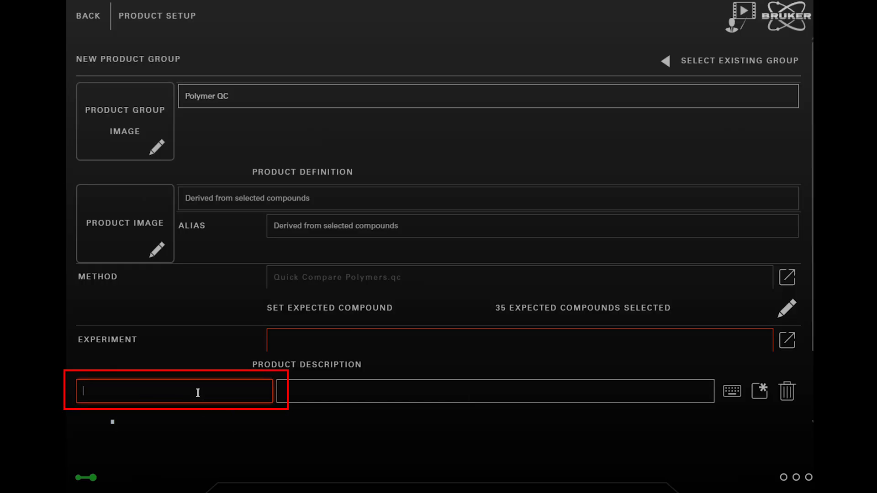
type("Additi")
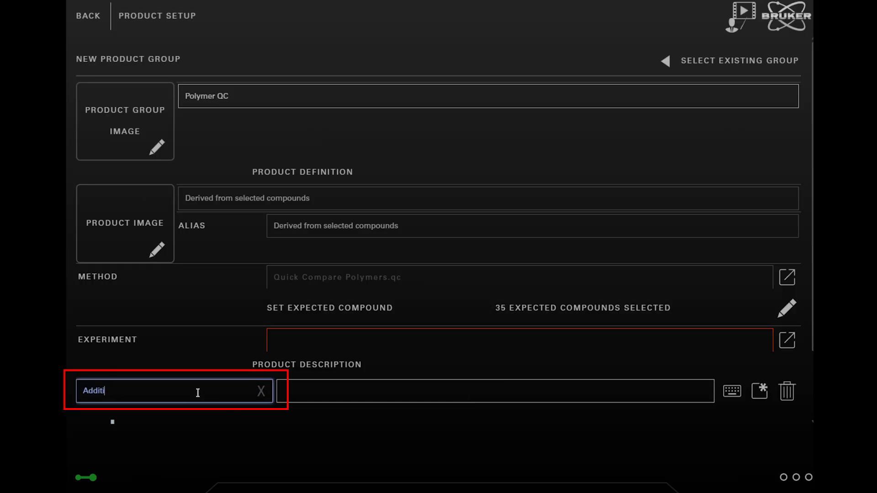
type("onal Info")
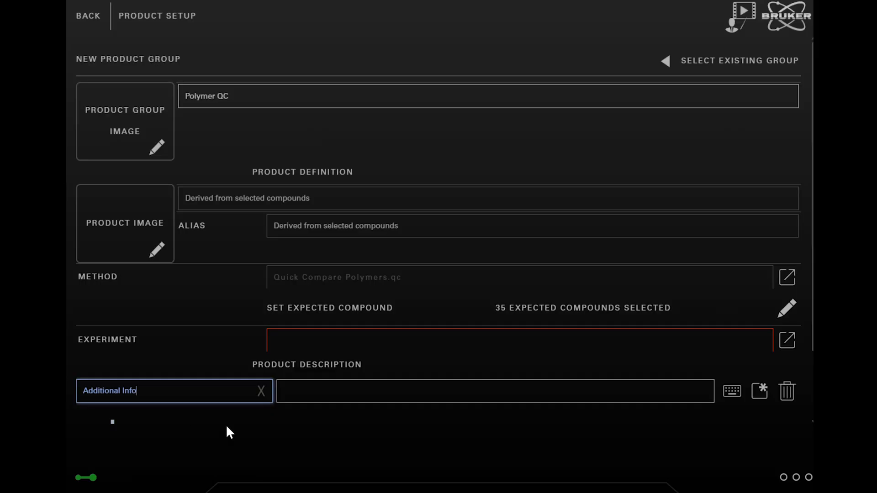
left_click(340, 396)
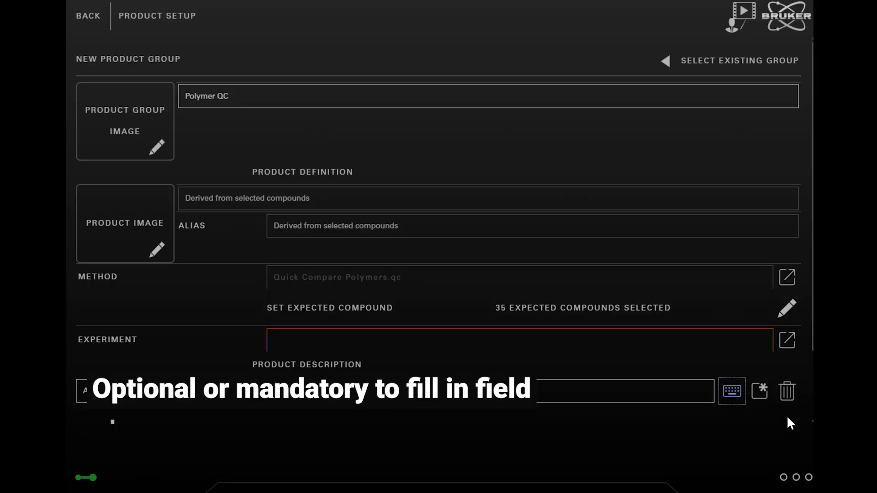
left_click(763, 396)
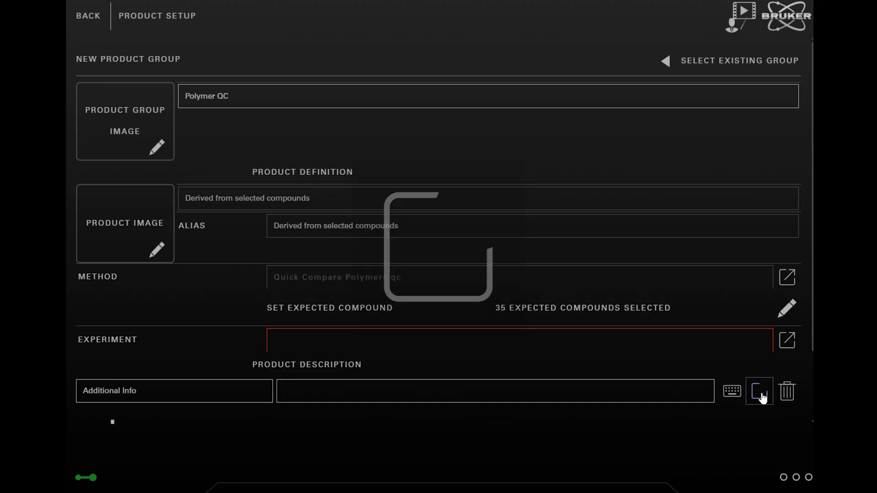
- Assign the experiment ATR_Di.XPM from the Alpha II instrument's XPM folder
scroll(786, 358, "down", 2)
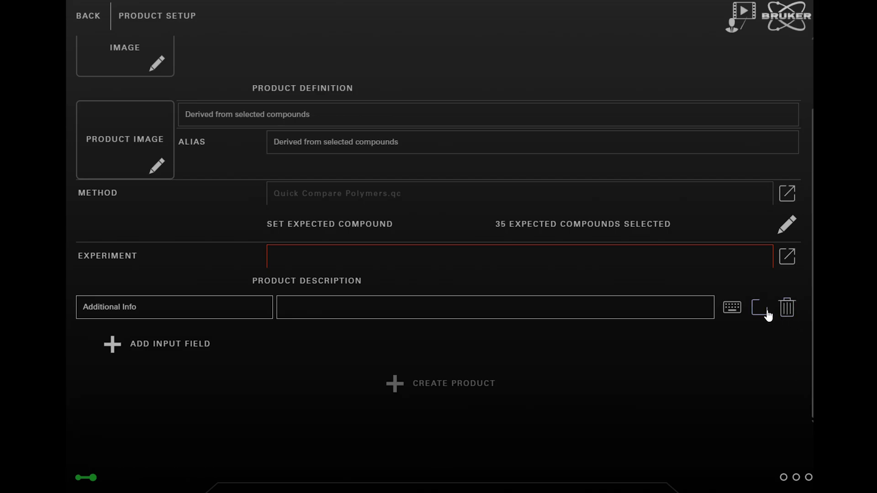
left_click(786, 256)
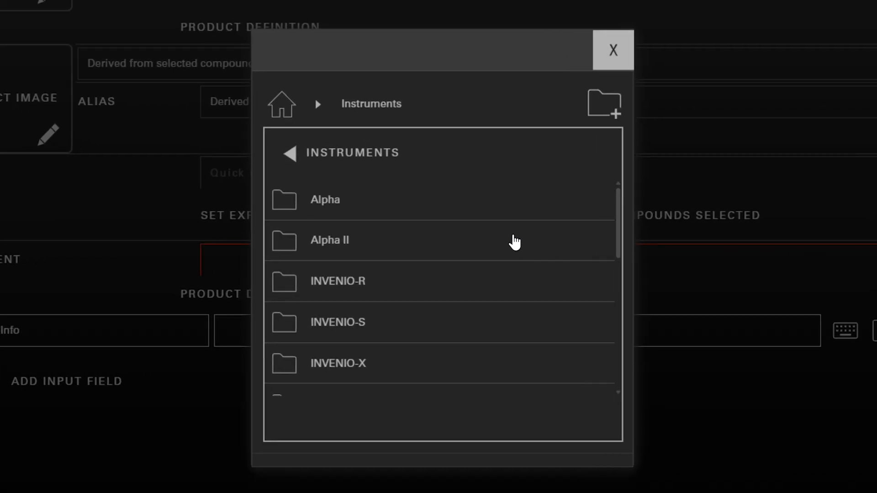
left_click(352, 242)
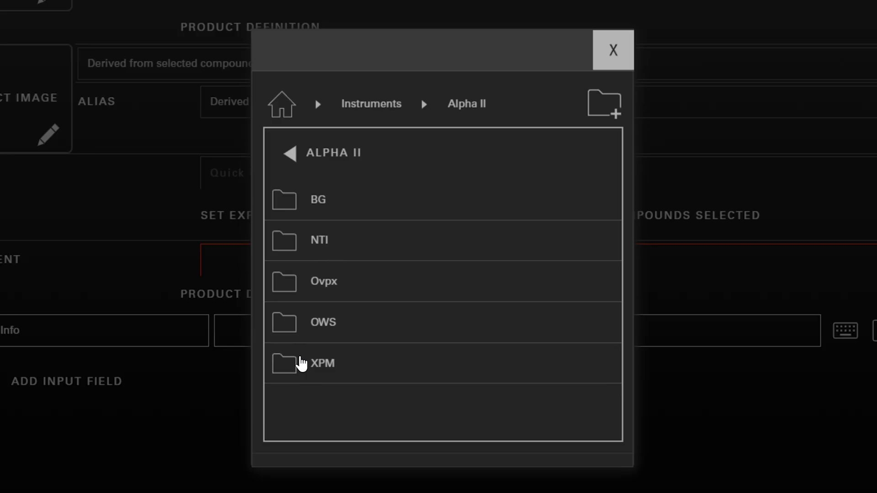
left_click(305, 368)
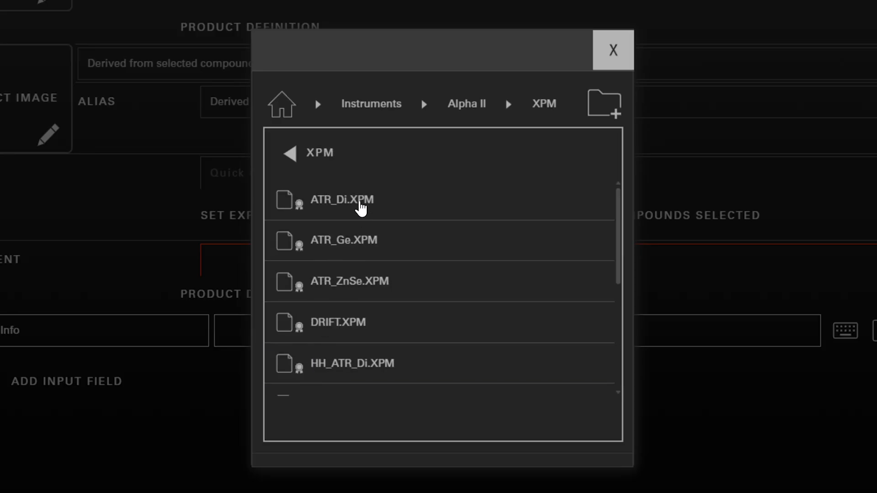
left_click(336, 203)
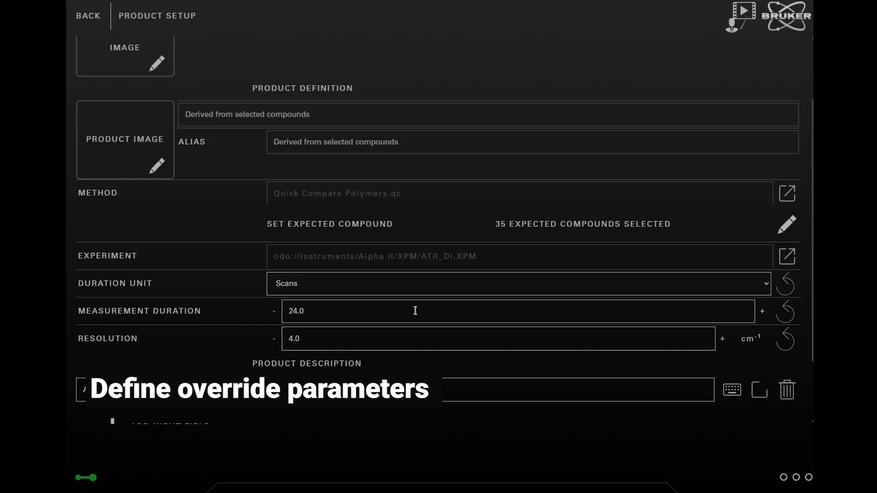
- Give the product group the six-colour pellet piles image and the product the mixed multicoloured granules image
scroll(264, 251, "up", 2)
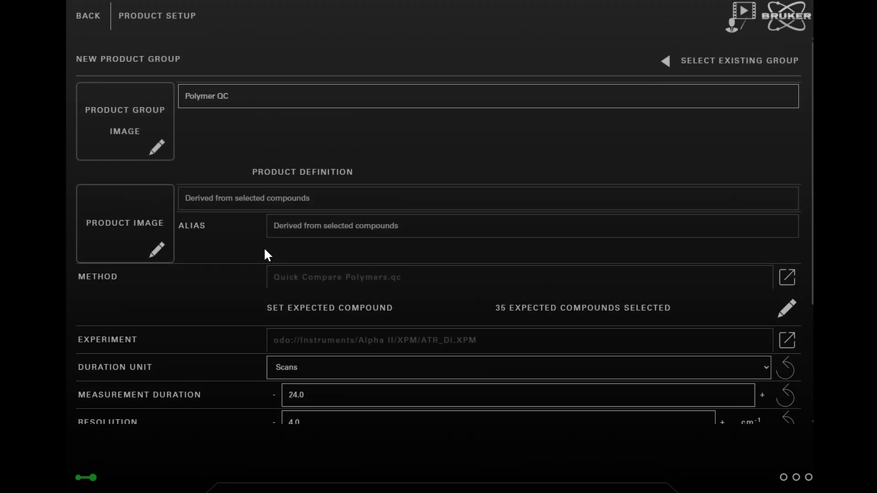
left_click(132, 122)
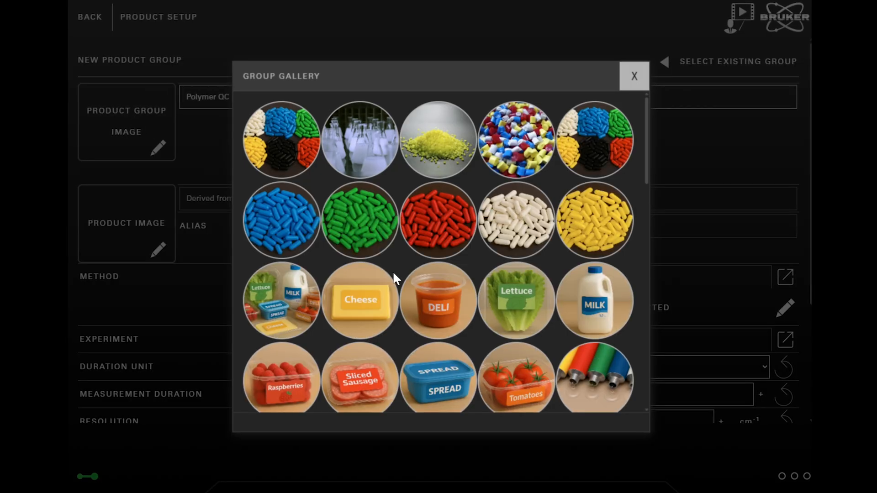
scroll(393, 270, "down", 2)
scroll(393, 271, "up", 2)
left_click(588, 135)
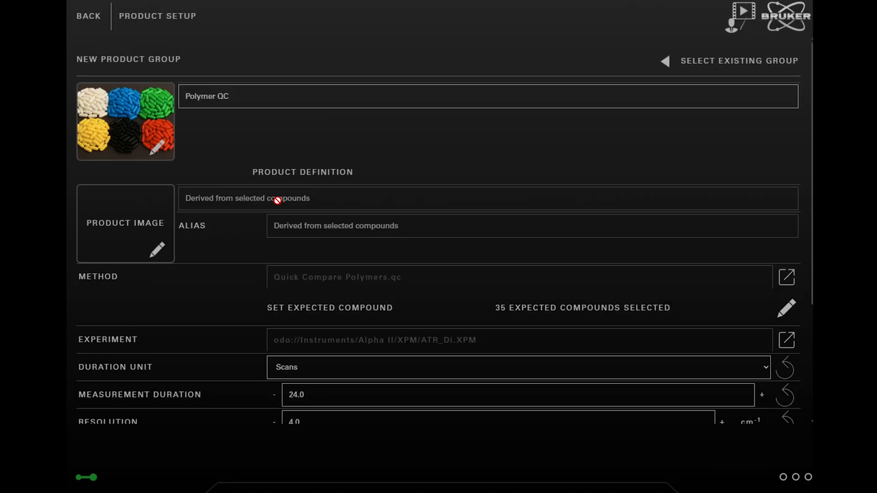
left_click(138, 215)
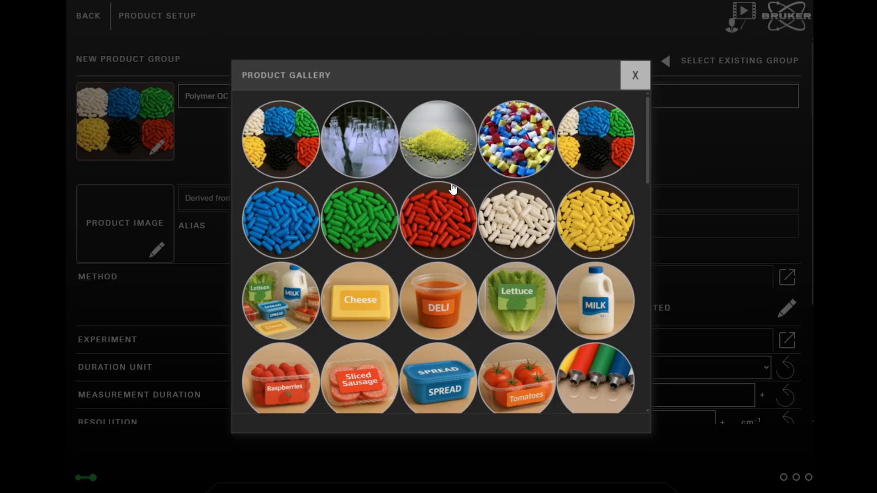
left_click(497, 147)
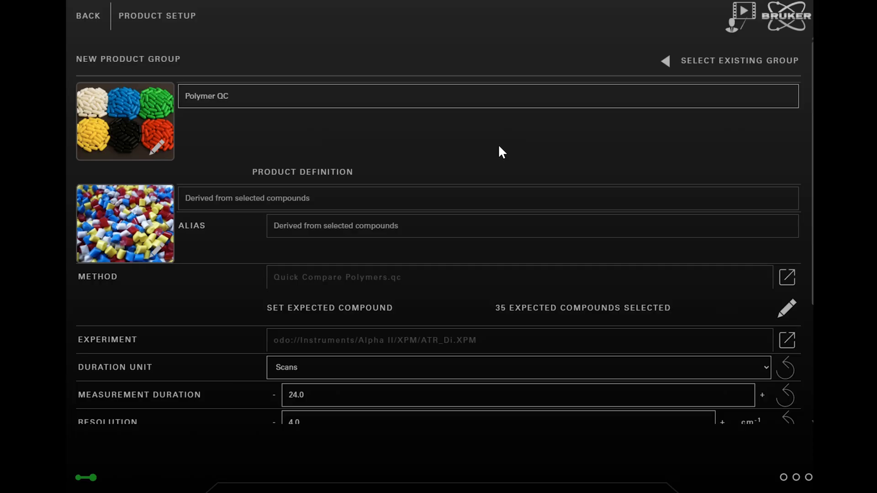
- Create the product and open the ABS product from the Polymer QC group
scroll(490, 180, "down", 4)
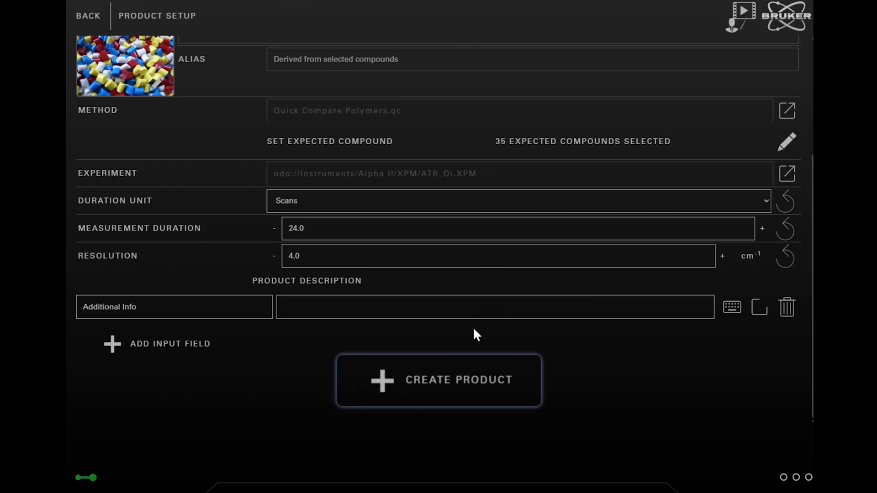
left_click(439, 380)
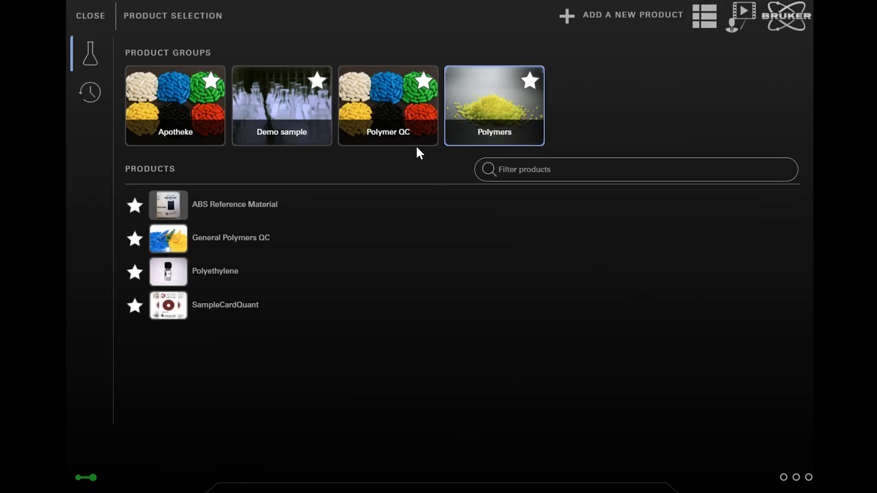
left_click(402, 96)
left_click(207, 206)
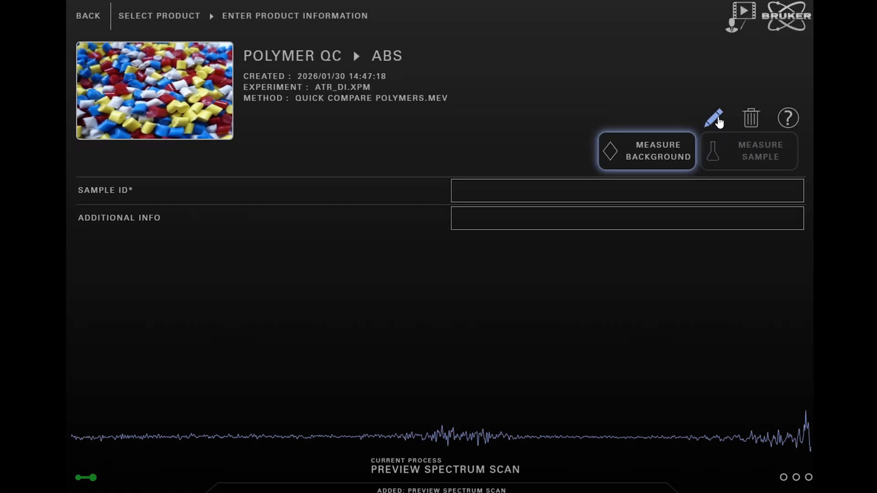
- Edit the ABS product to use the yellow granule pile image and save the product
left_click(653, 185)
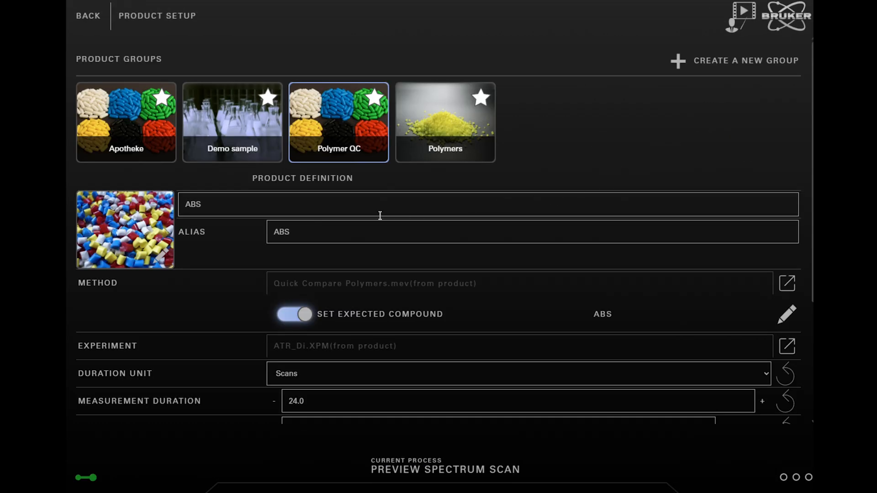
left_click(150, 216)
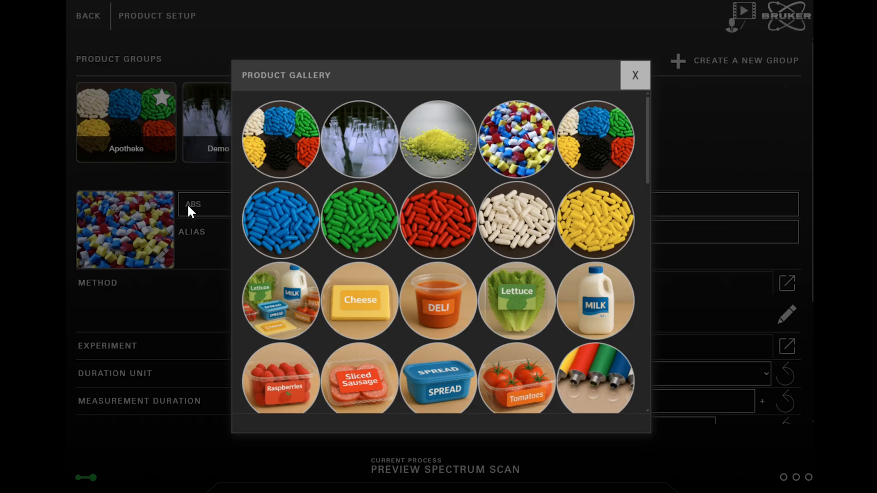
left_click(434, 139)
scroll(443, 279, "down", 3)
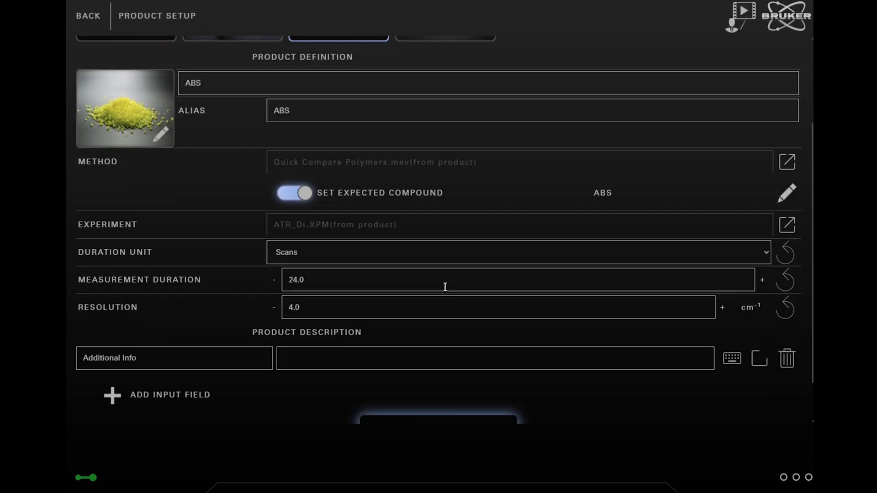
scroll(445, 287, "down", 2)
left_click(443, 386)
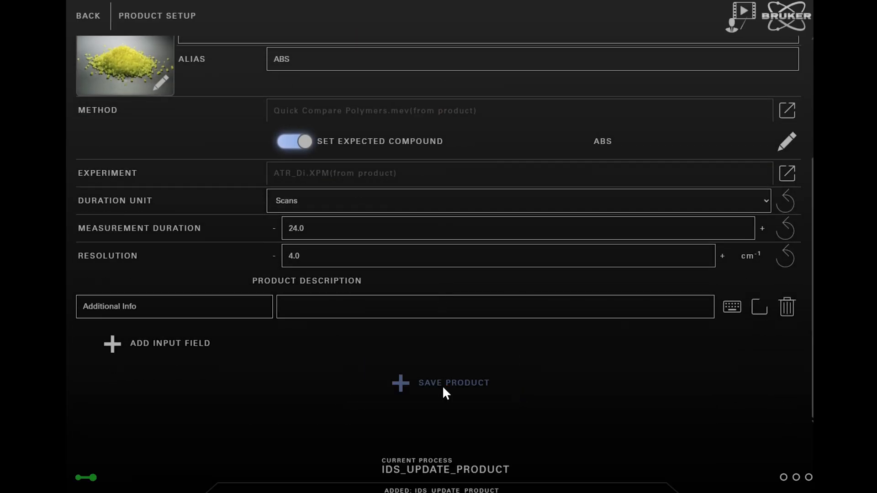